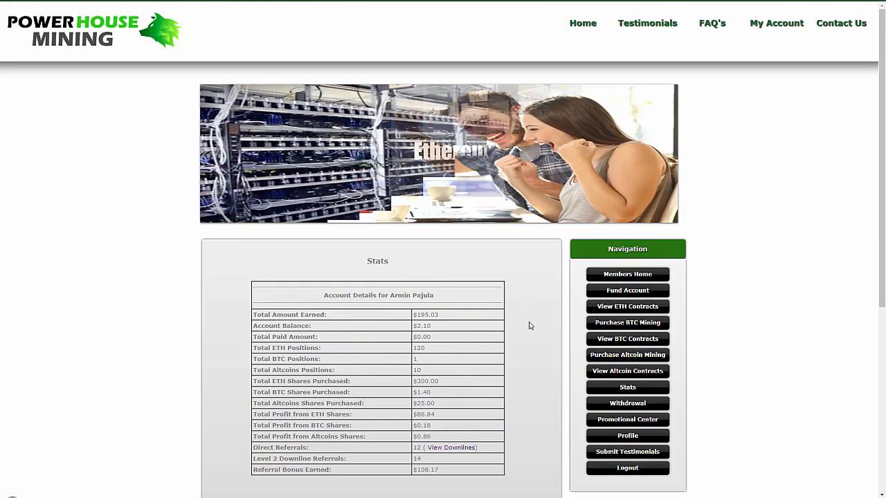
# Step: Enter 120 Ethereum, 1 Bitcoin and 10 Altcoin contracts from the site's stats page in the Live stats row for 18.10.2017
pyautogui.scroll(-2, 530, 346)
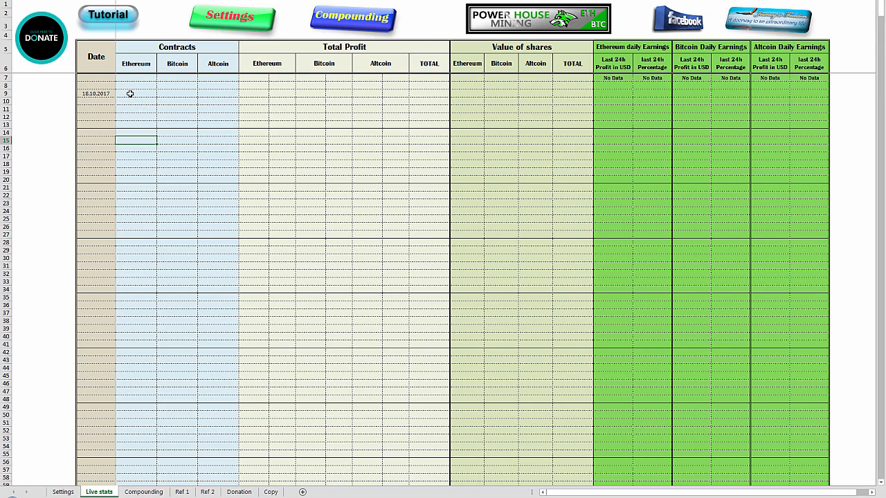
pyautogui.click(130, 93)
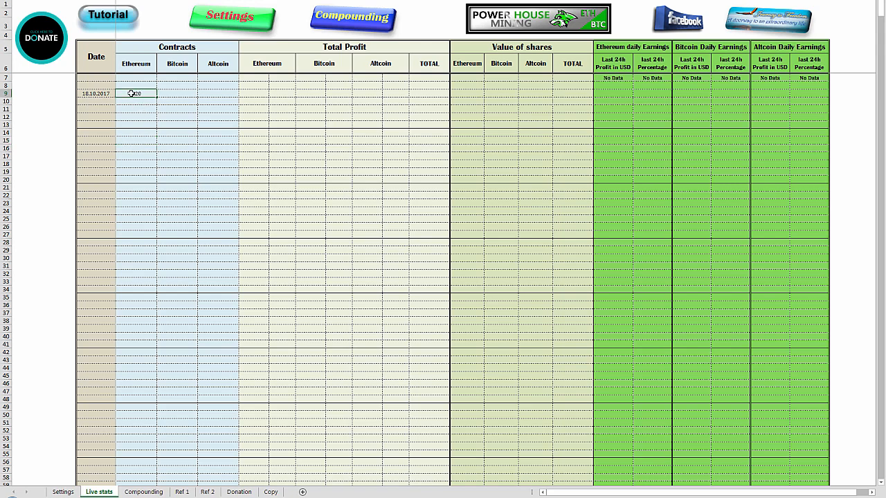
pyautogui.press('Tab')
pyautogui.write('1')
pyautogui.press('Tab')
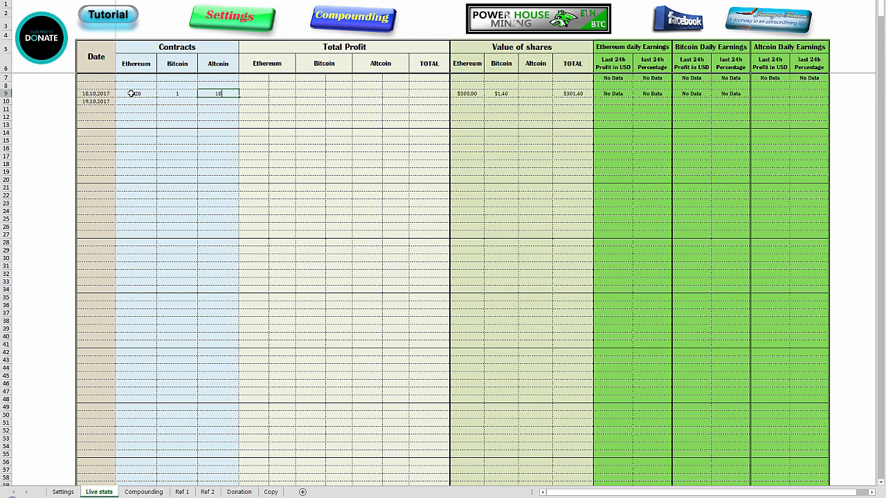
pyautogui.press('Return')
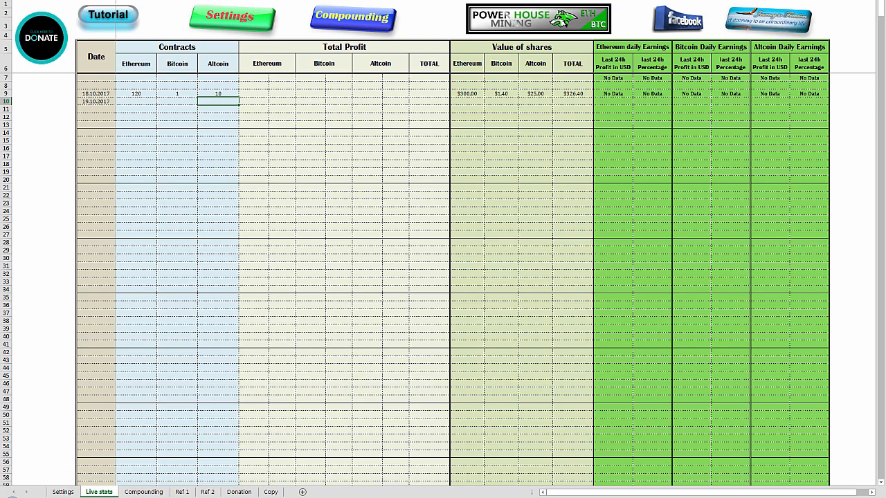
# Step: Enter the site's total profits in the 18.10.2017 row: 86.84 for Ethereum, 0.18 for Bitcoin and 0.86 for Altcoin
pyautogui.click(90, 487)
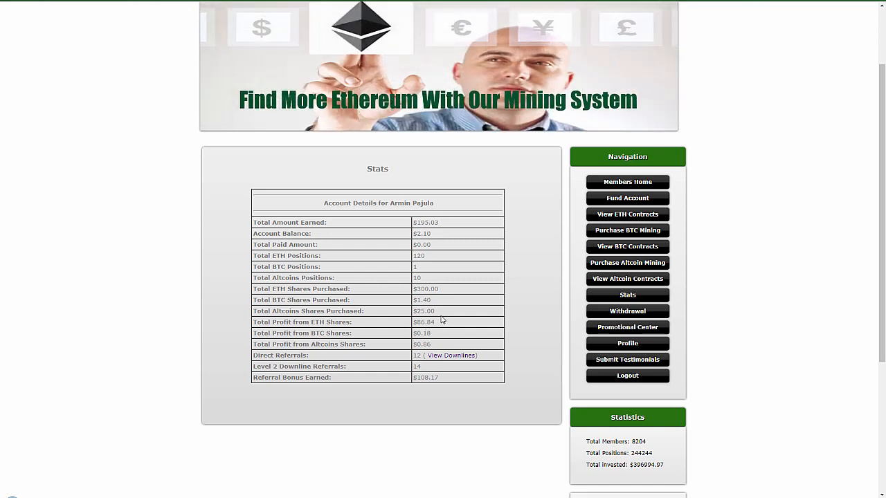
pyautogui.hotkey('alt', 'Tab')
pyautogui.click(252, 95)
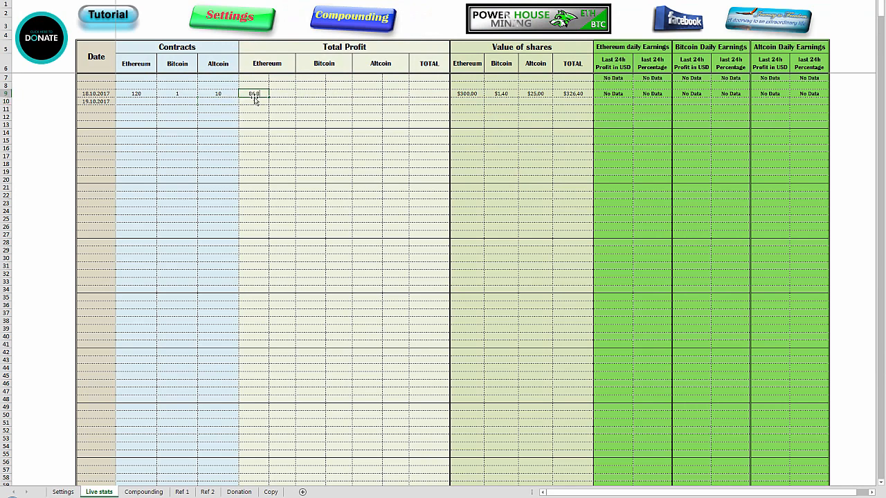
pyautogui.press('Tab')
pyautogui.hotkey('alt', 'Tab')
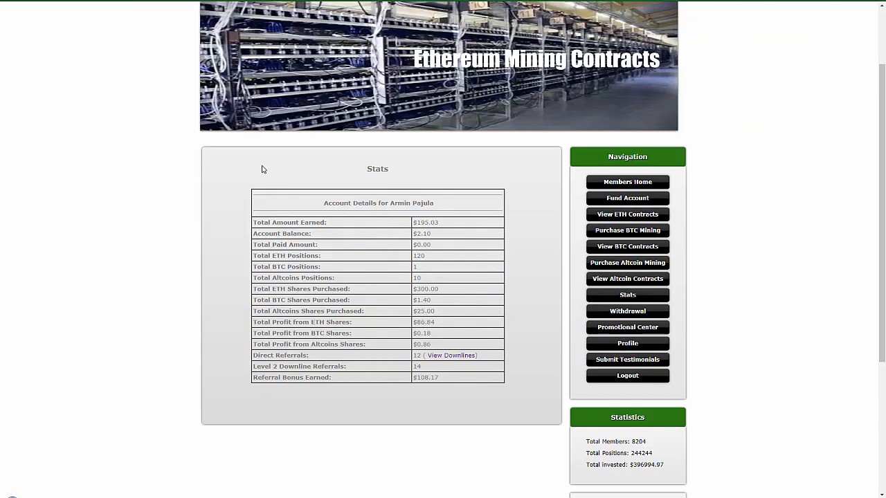
pyautogui.hotkey('alt', 'Tab')
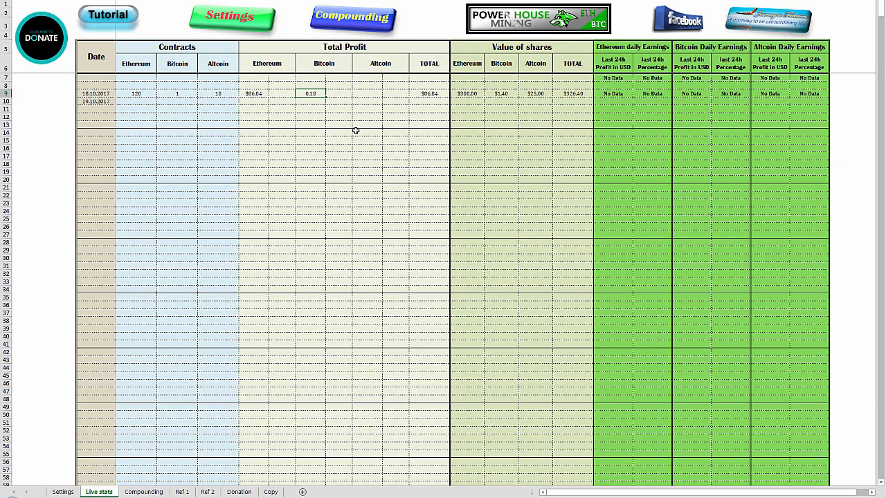
pyautogui.press('Tab')
pyautogui.hotkey('alt', 'Tab')
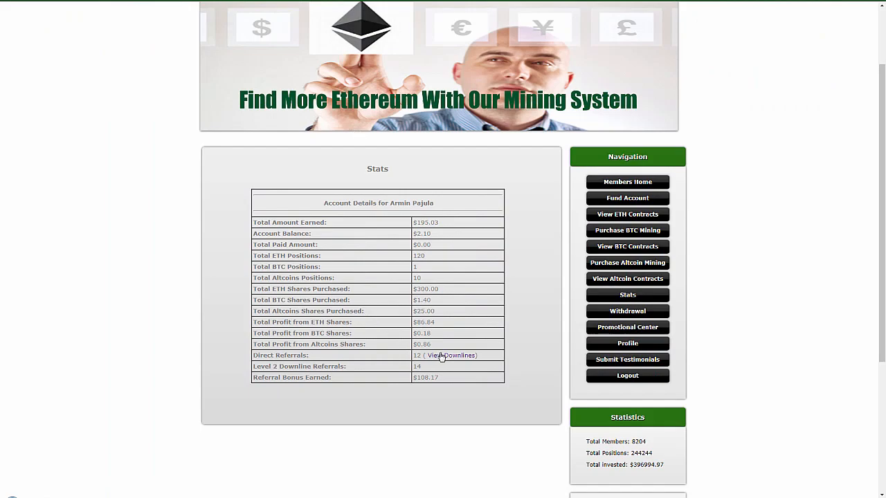
pyautogui.hotkey('alt', 'Tab')
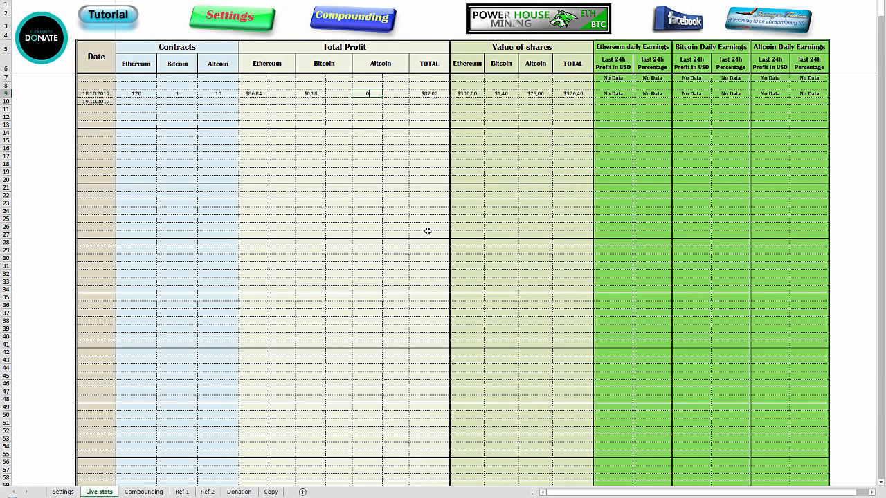
pyautogui.press('Return')
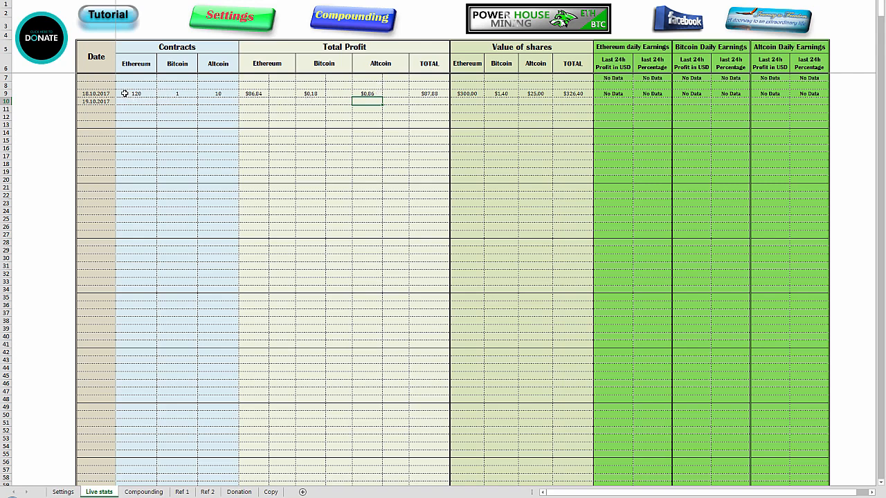
# Step: Copy the 18.10.2017 contract and profit values into the same date's row of the already filled-in PH Mining workbook
pyautogui.moveTo(123, 94); pyautogui.dragTo(365, 93)
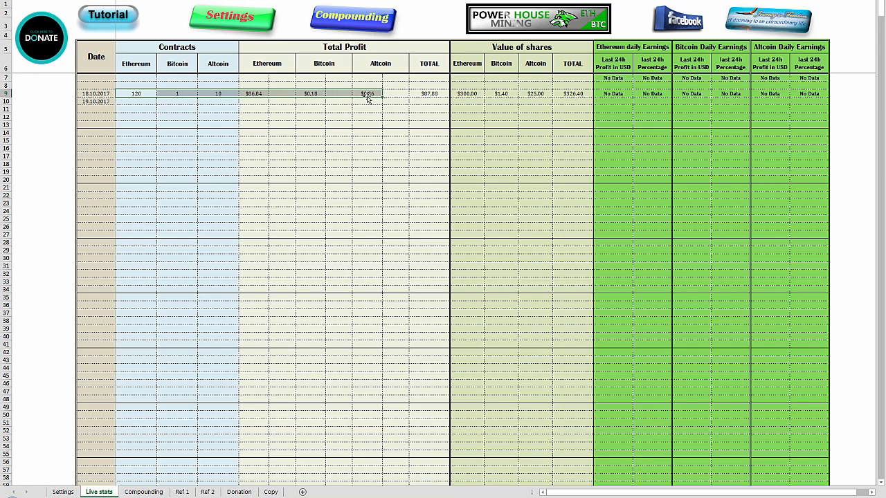
pyautogui.hotkey('ctrl', 'c')
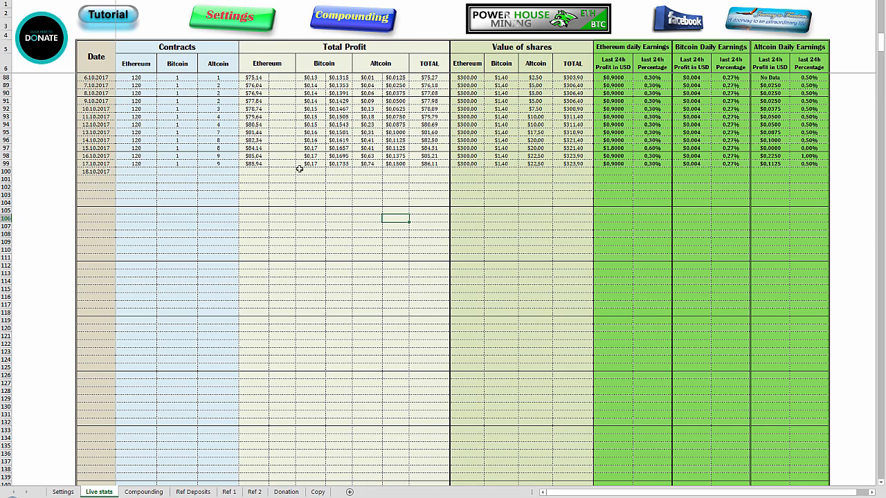
pyautogui.click(133, 171)
pyautogui.hotkey('ctrl', 'v')
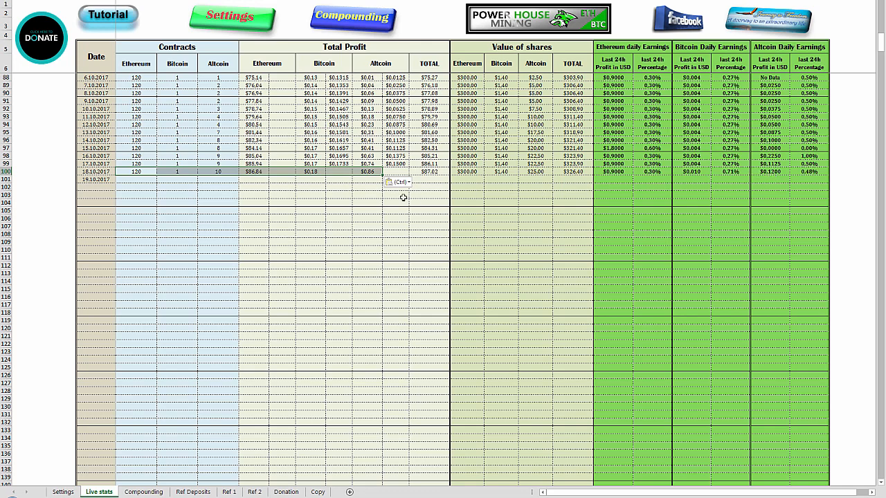
pyautogui.click(348, 192)
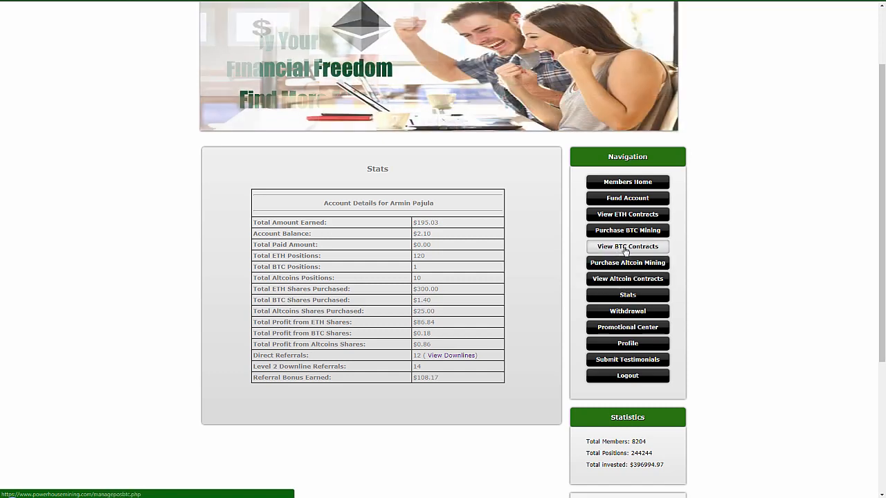
# Step: Look up the exact earning on the site's BTC contracts page and enter 0.1771 in the second Bitcoin profit cell for 18.10.2017
pyautogui.click(625, 249)
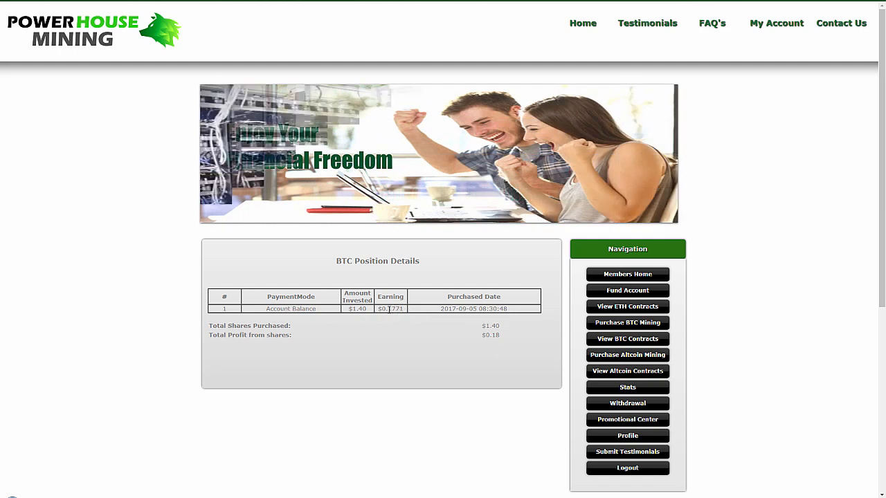
pyautogui.hotkey('alt', 'Tab')
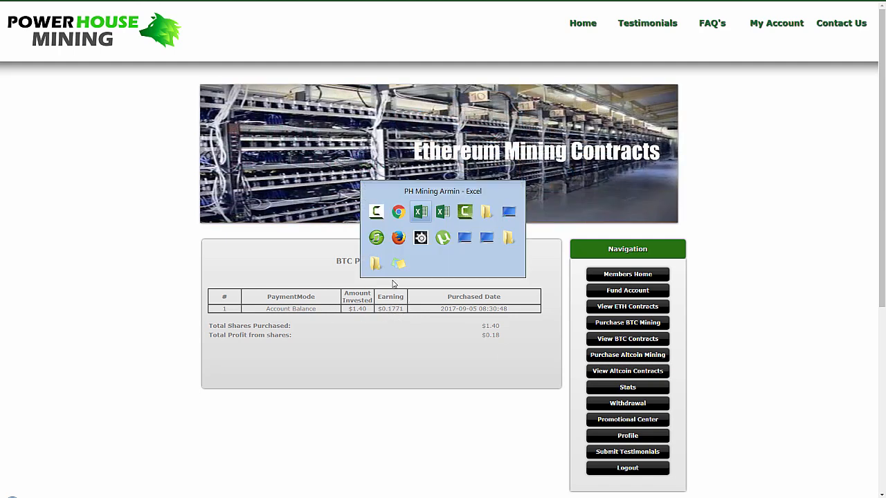
pyautogui.click(333, 173)
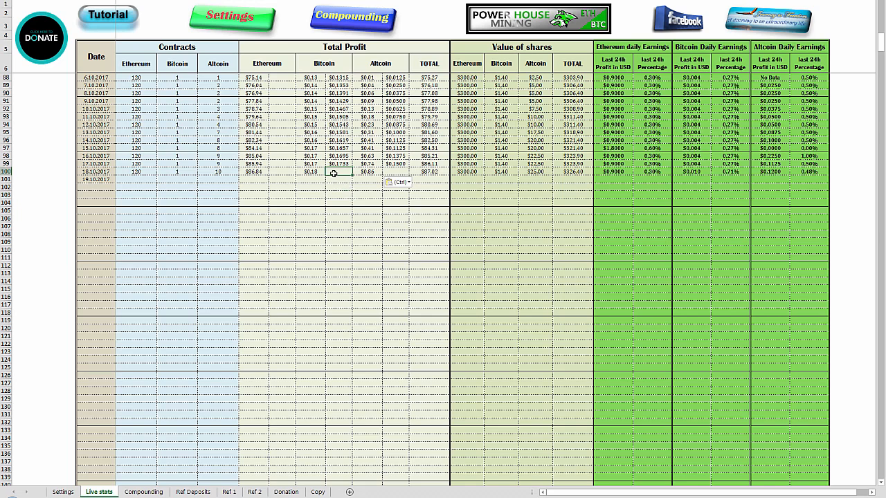
pyautogui.write('0.1771')
pyautogui.press('Tab')
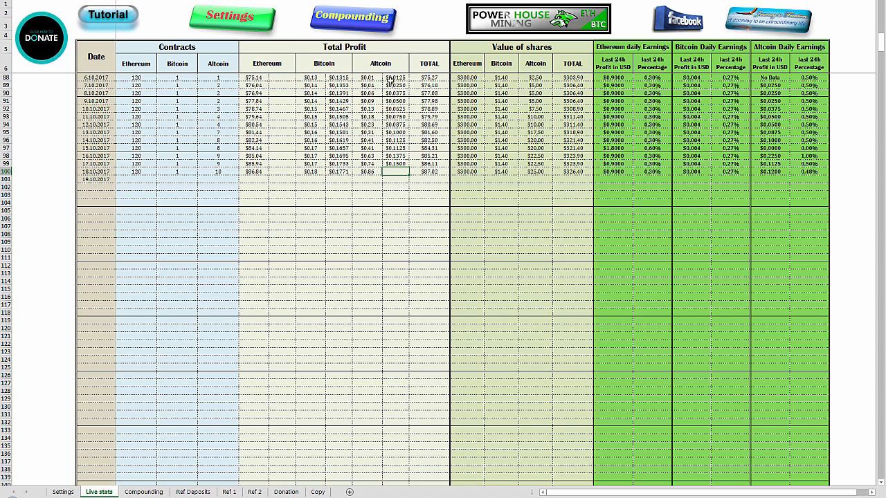
# Step: Look up the exact earning on the site's Altcoin contracts page and enter 0.1625 in the second Altcoin profit cell for 18.10.2017
pyautogui.hotkey('alt', 'Tab')
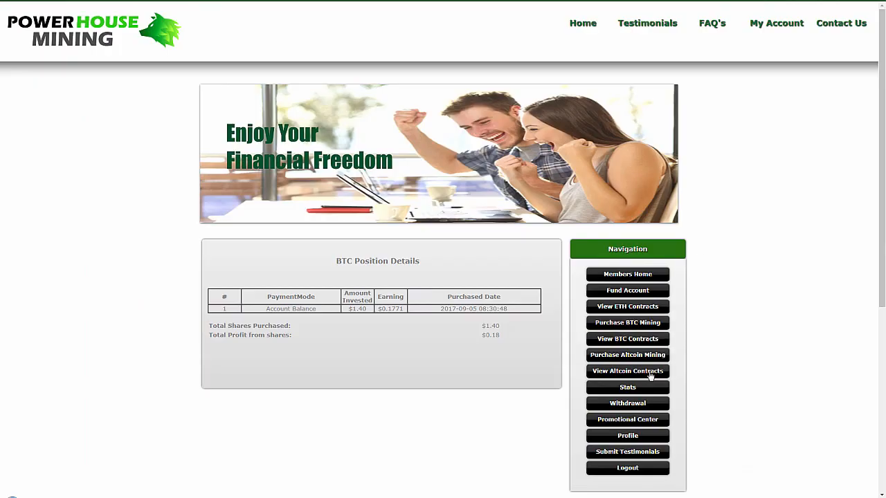
pyautogui.click(625, 373)
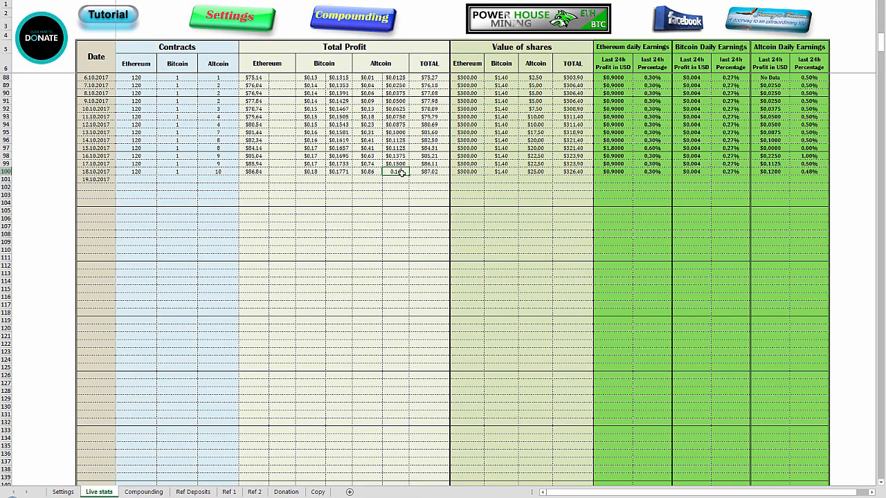
pyautogui.write('5')
pyautogui.press('Return')
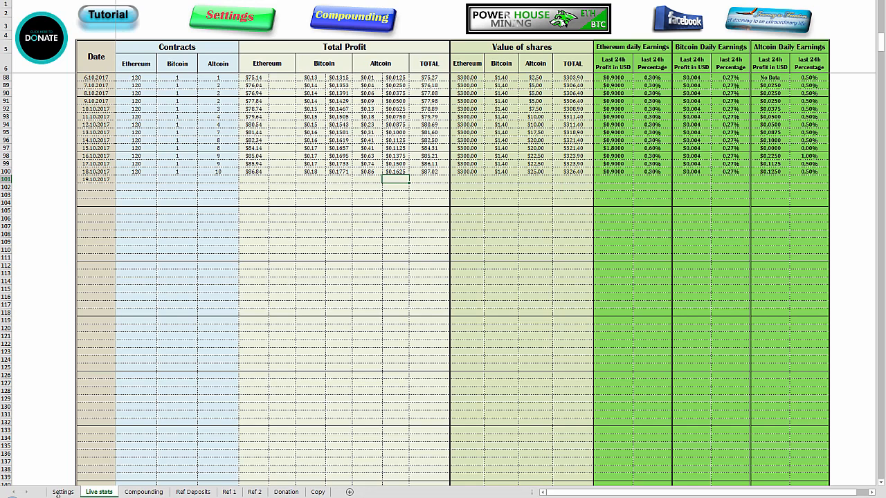
# Step: Open the workbook's Settings sheet
pyautogui.click(61, 492)
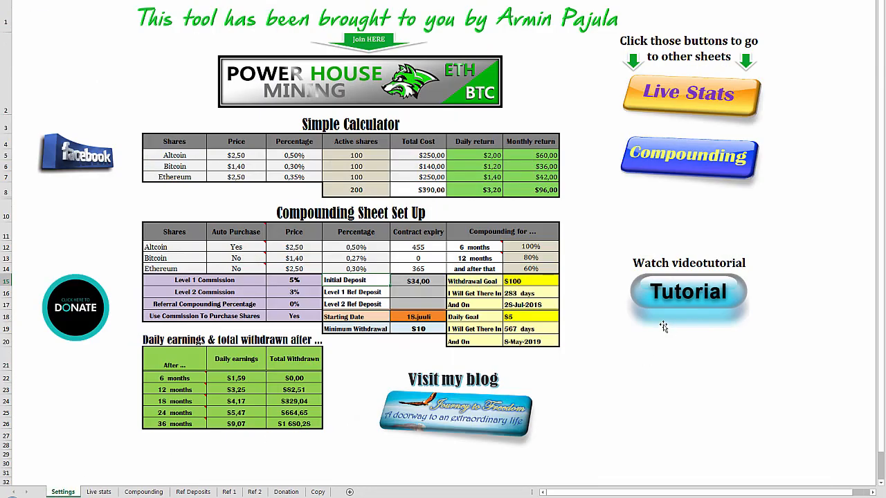